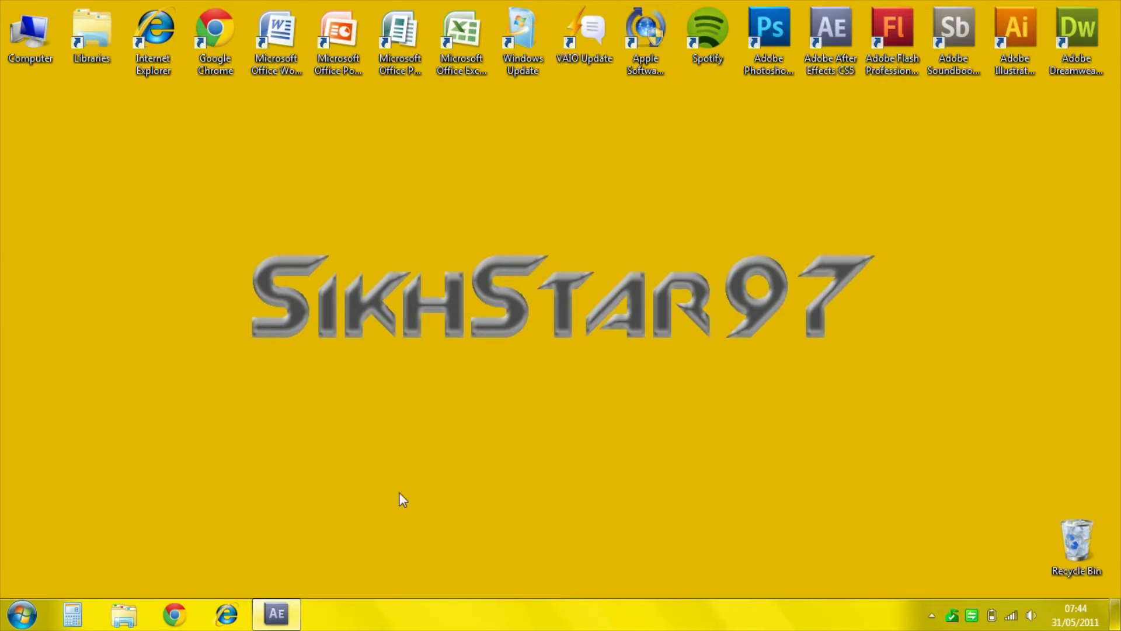
Restore After Effects and check Comp 1's settings (1280x720, 30 fps, 7 seconds) without changing them
left_click(276, 613)
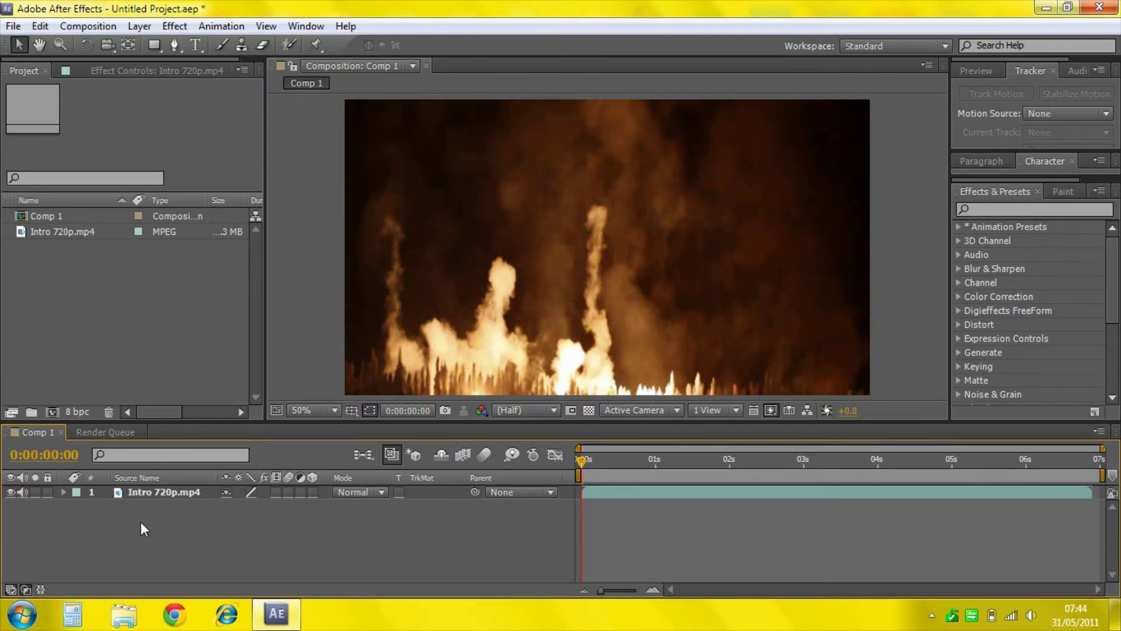
left_click(111, 27)
left_click(143, 67)
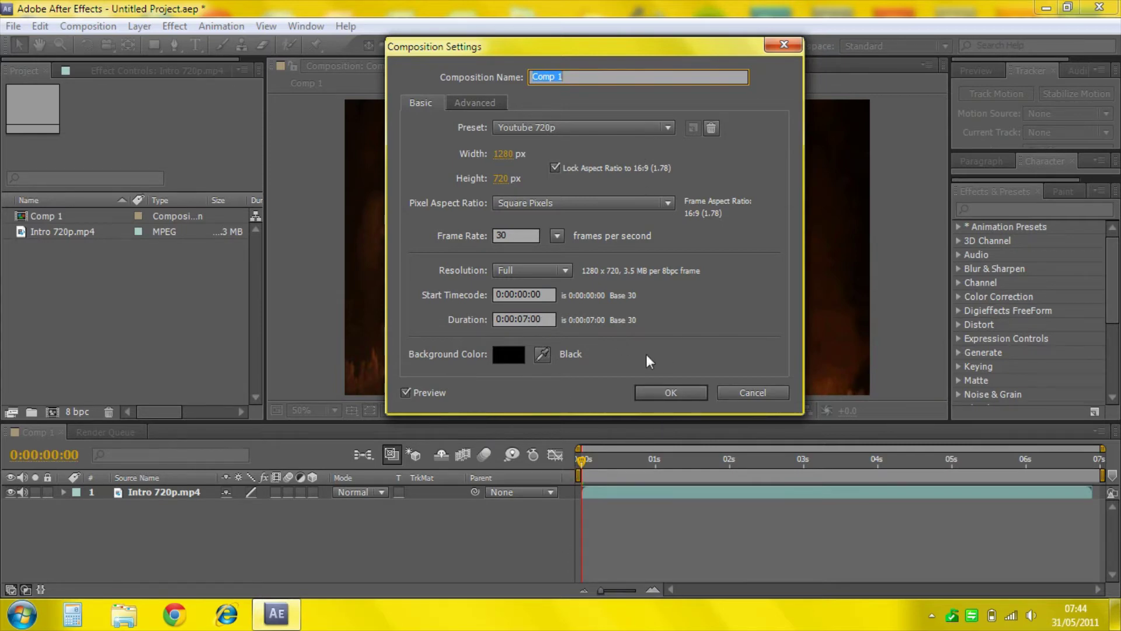
left_click(671, 392)
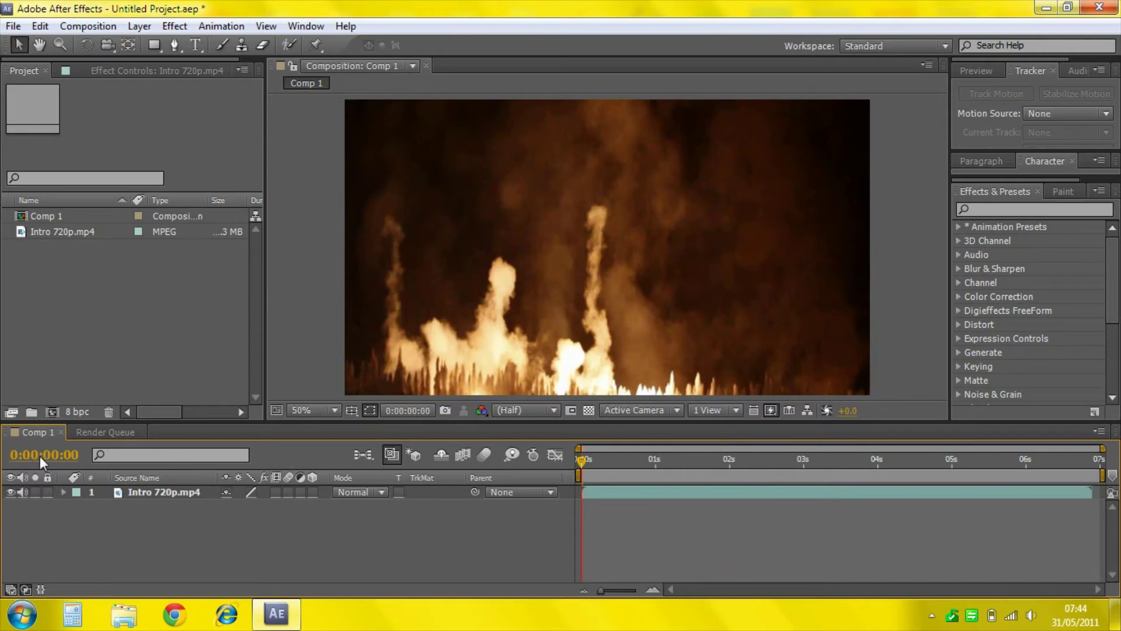
Add Comp 1 to the Render Queue using Best Settings for rendering
left_click(97, 29)
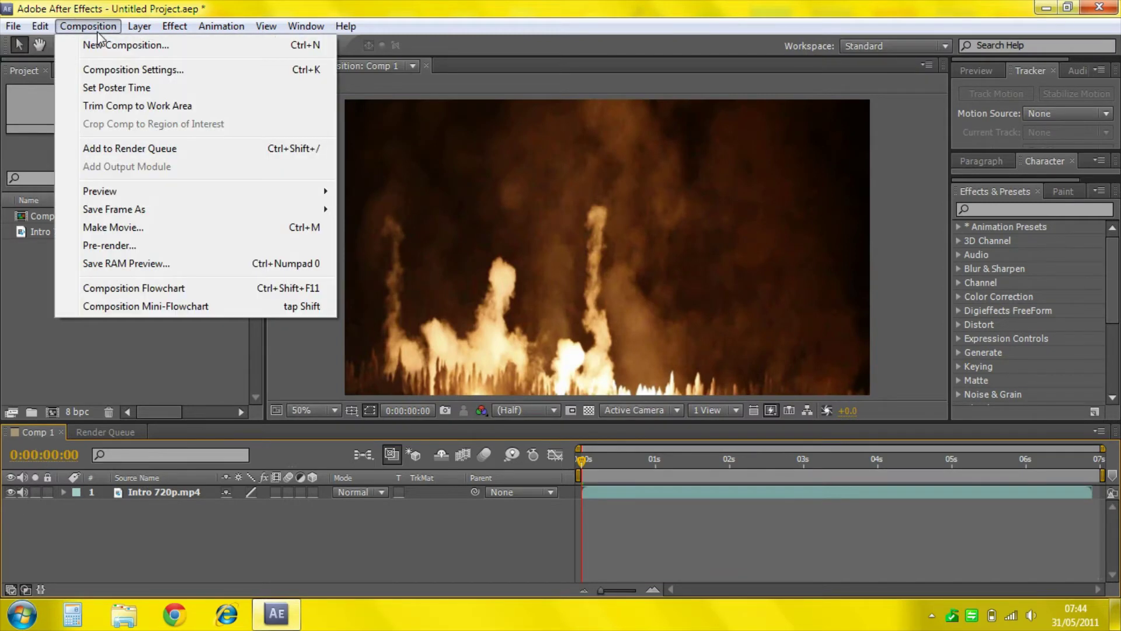
left_click(153, 148)
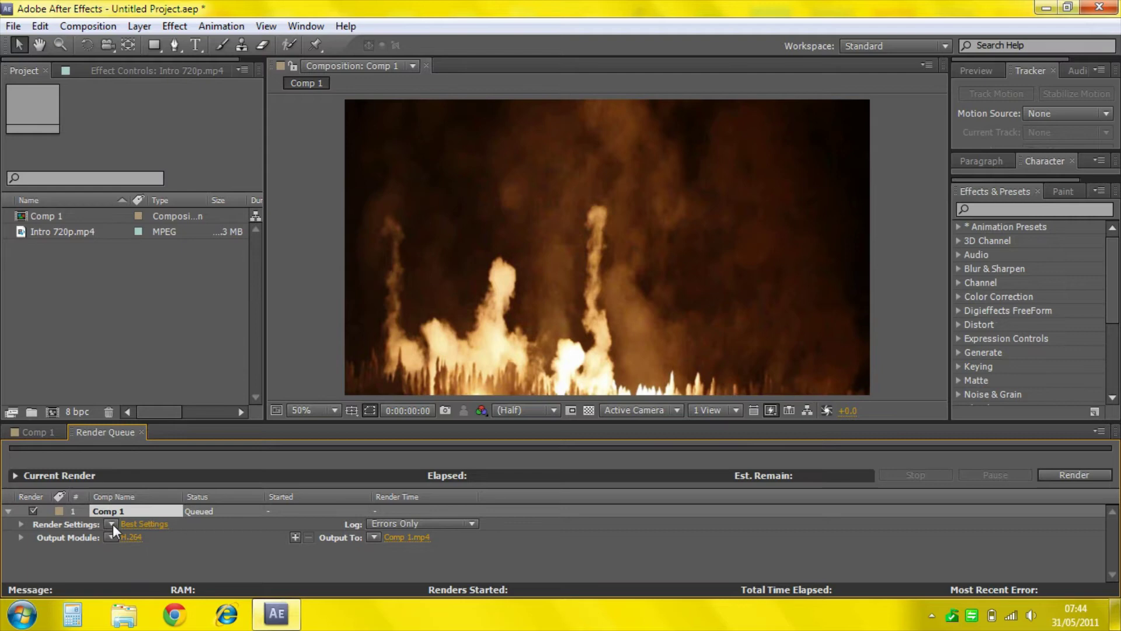
left_click(148, 524)
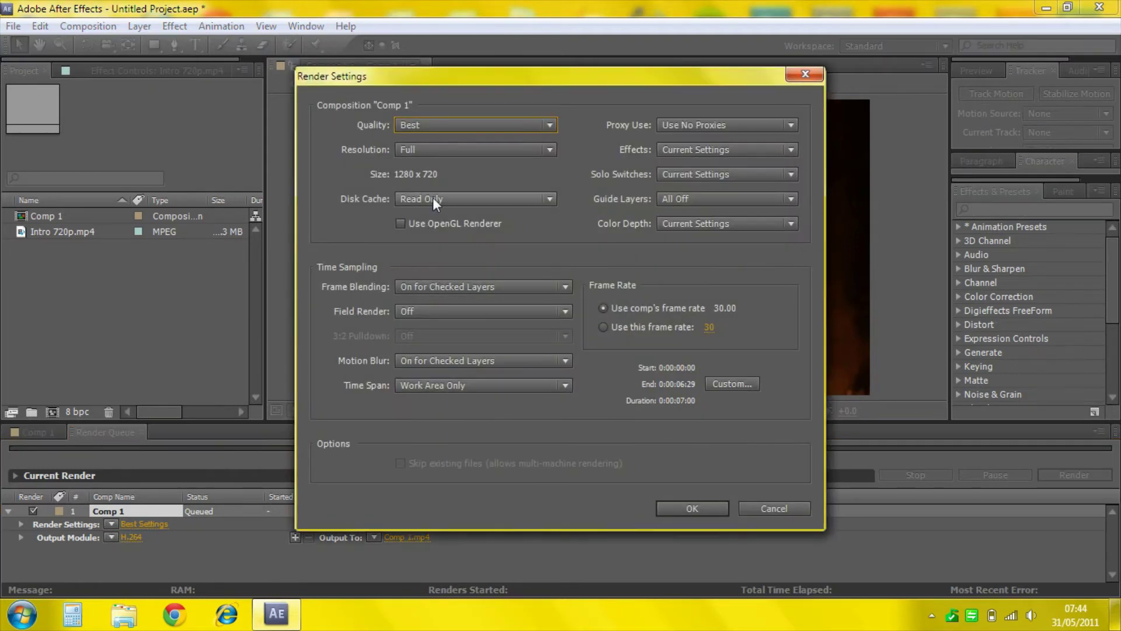
left_click(720, 509)
left_click(114, 524)
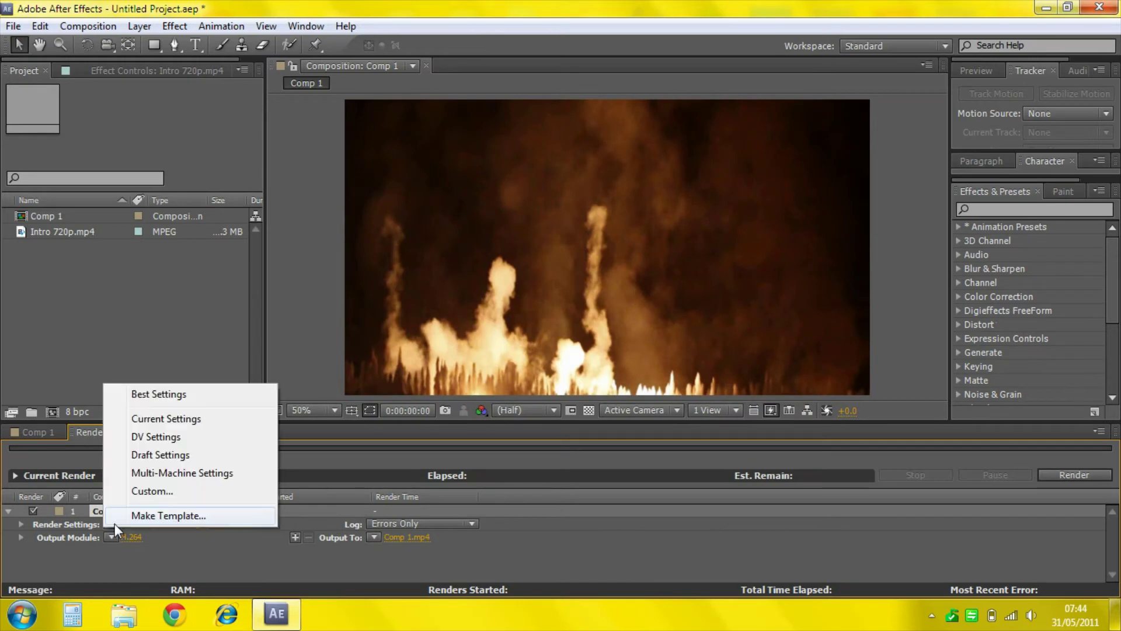
left_click(116, 558)
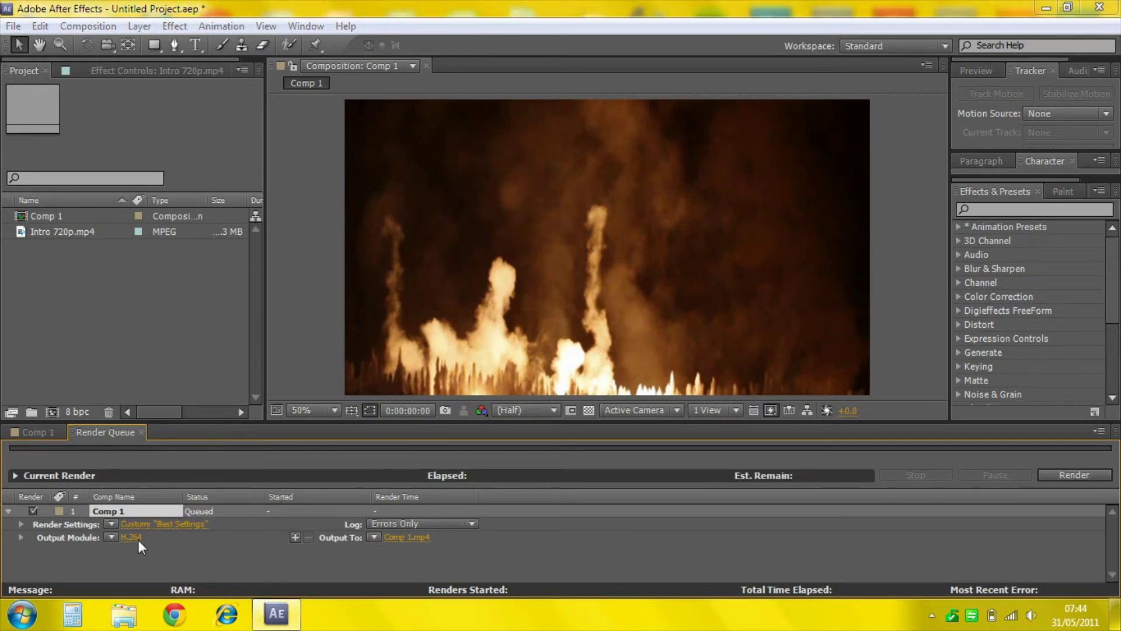
Open the H.264 format options for Comp 1's output module, keeping the Main profile
left_click(132, 537)
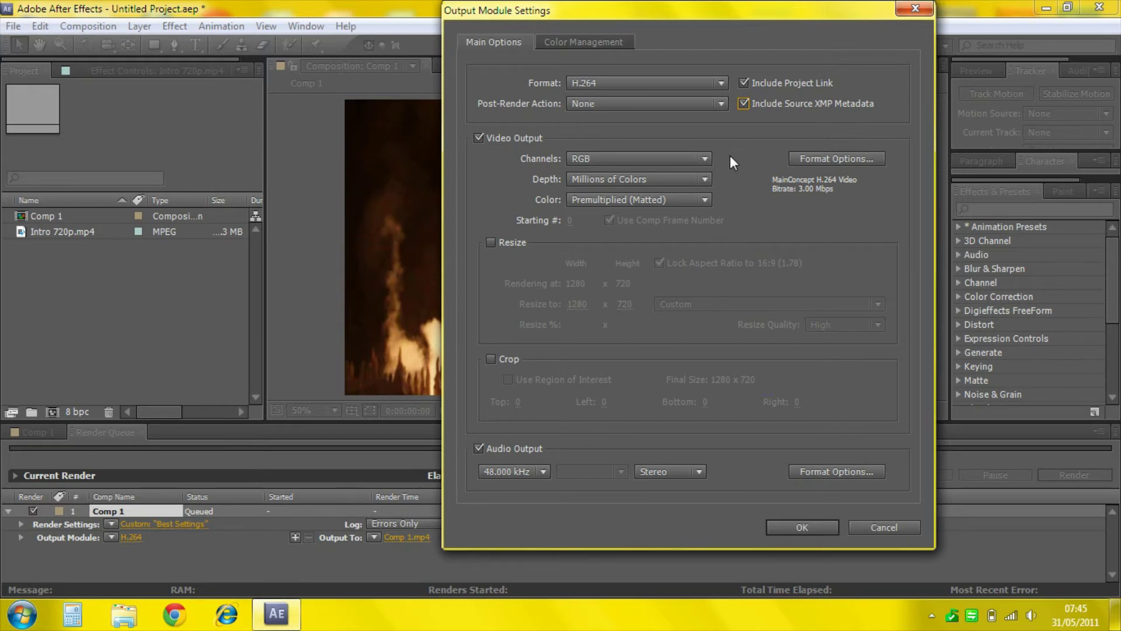
left_click(821, 160)
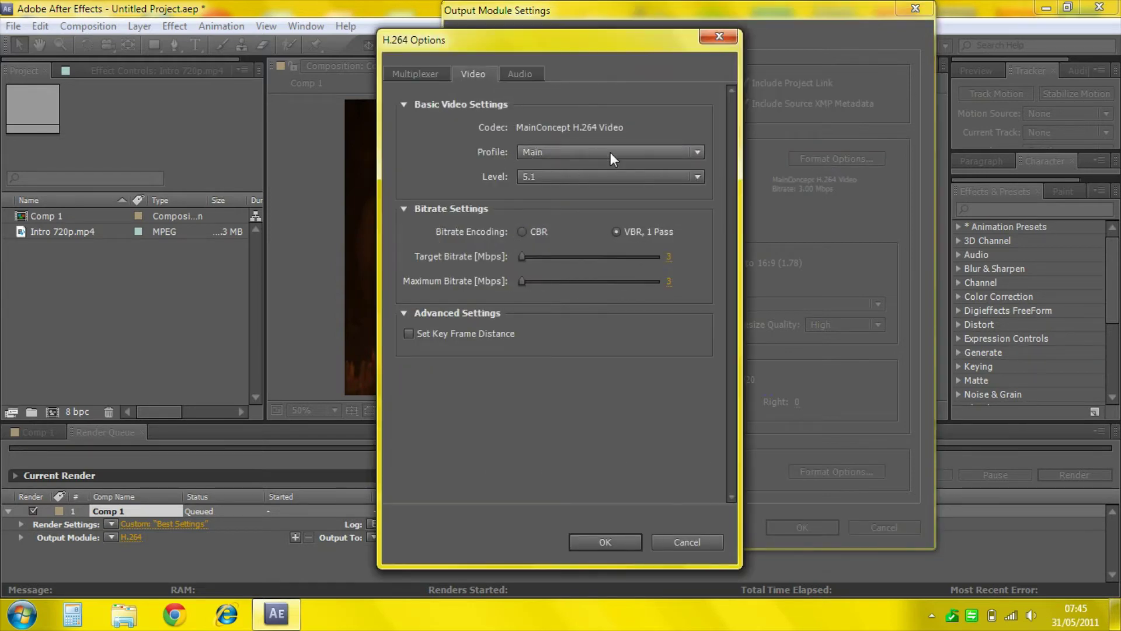
left_click(554, 152)
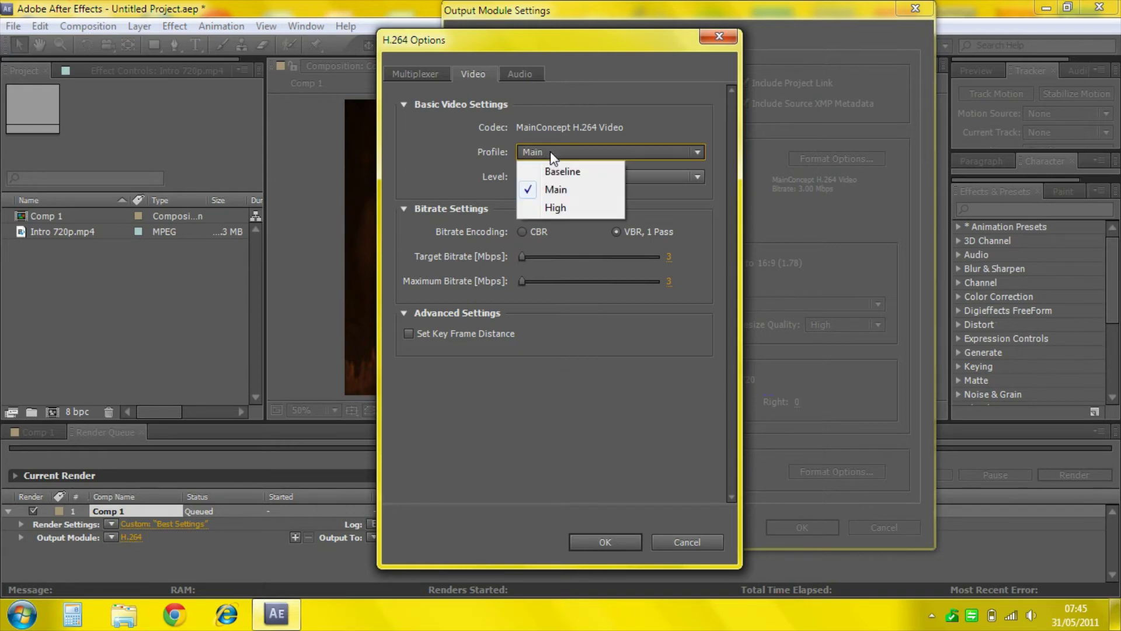
left_click(448, 157)
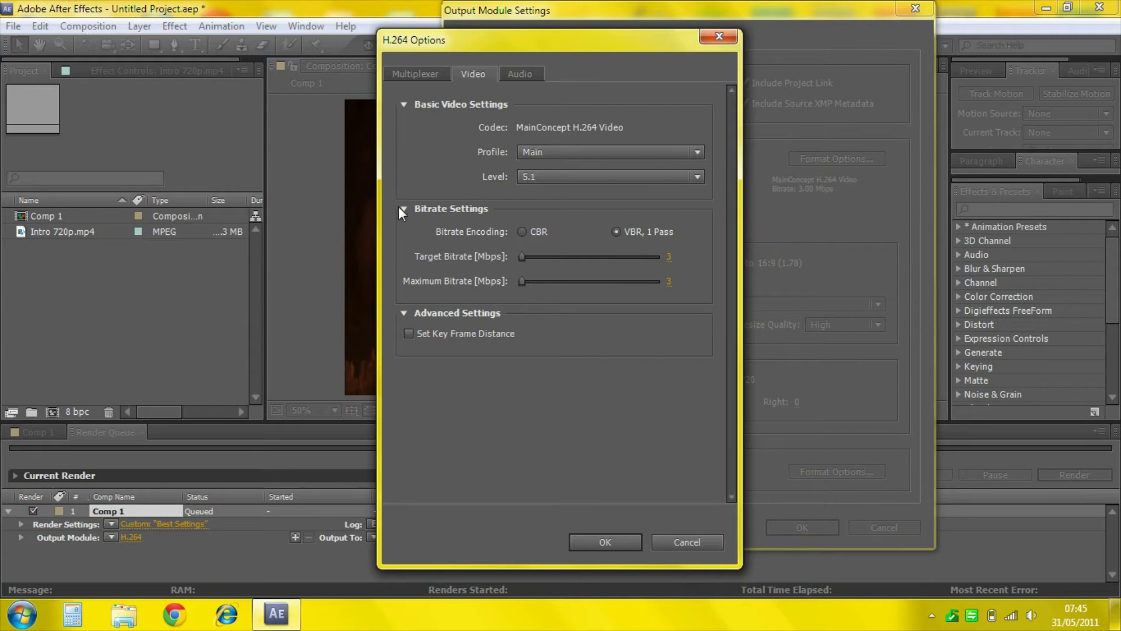
Switch the video to CBR at 29.4 Mbps with a key frame distance of 100
left_click(523, 232)
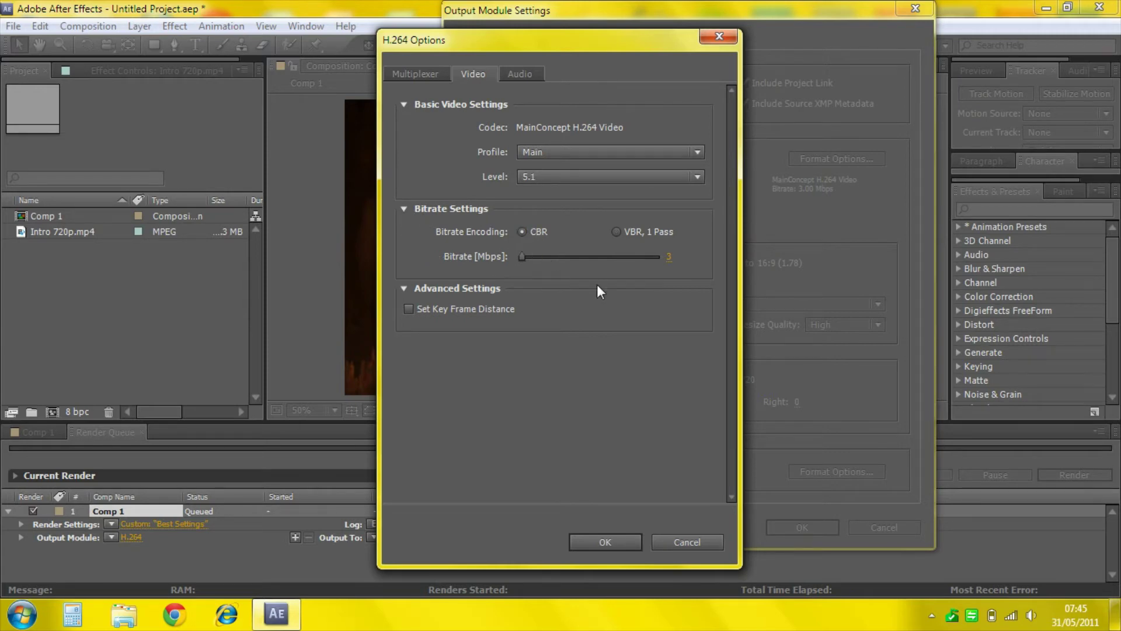
left_click(667, 257)
type("29.4")
key("Return")
left_click(463, 307)
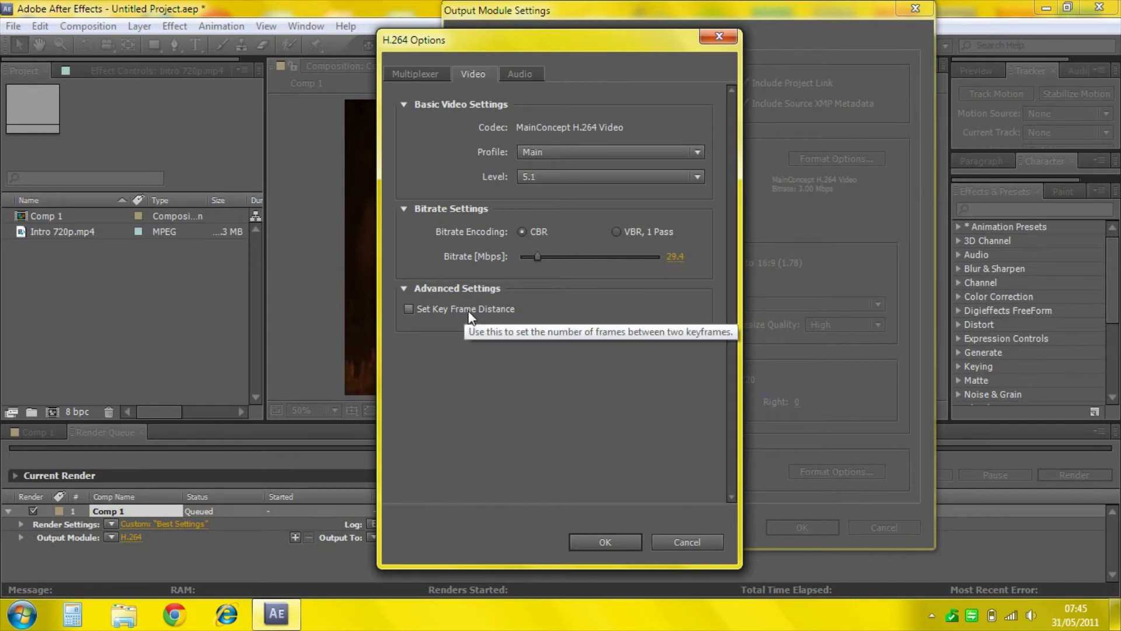
left_click(522, 332)
type("1")
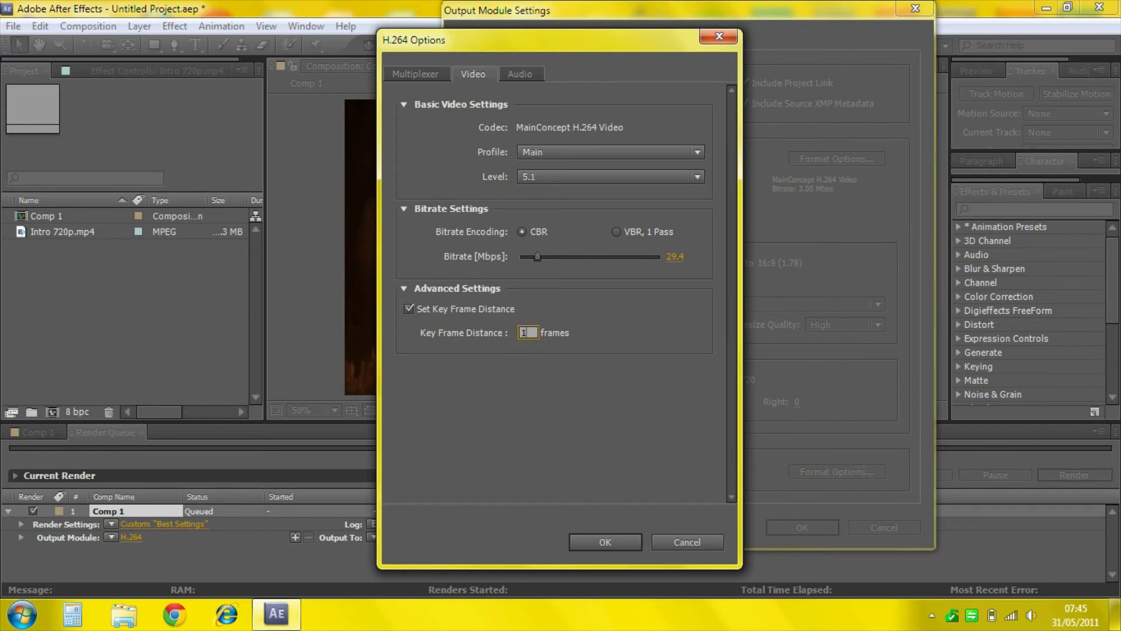
type("00")
key("Return")
left_click(608, 542)
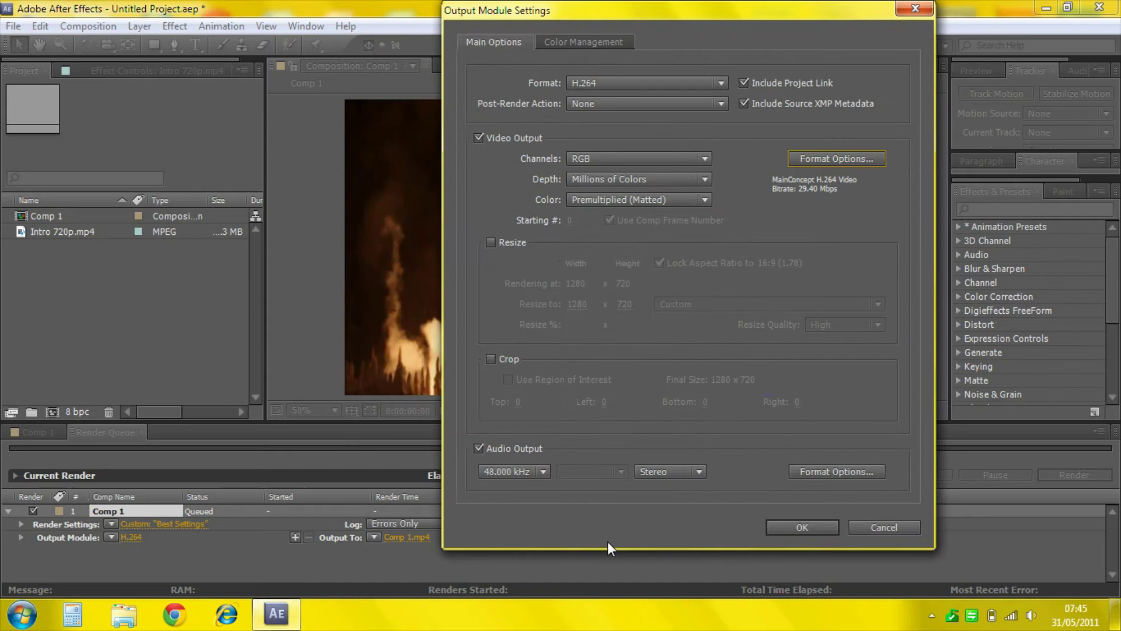
Resize the output to 1920x1080 and bring up the H.264 audio format options
left_click(492, 242)
left_click(580, 306)
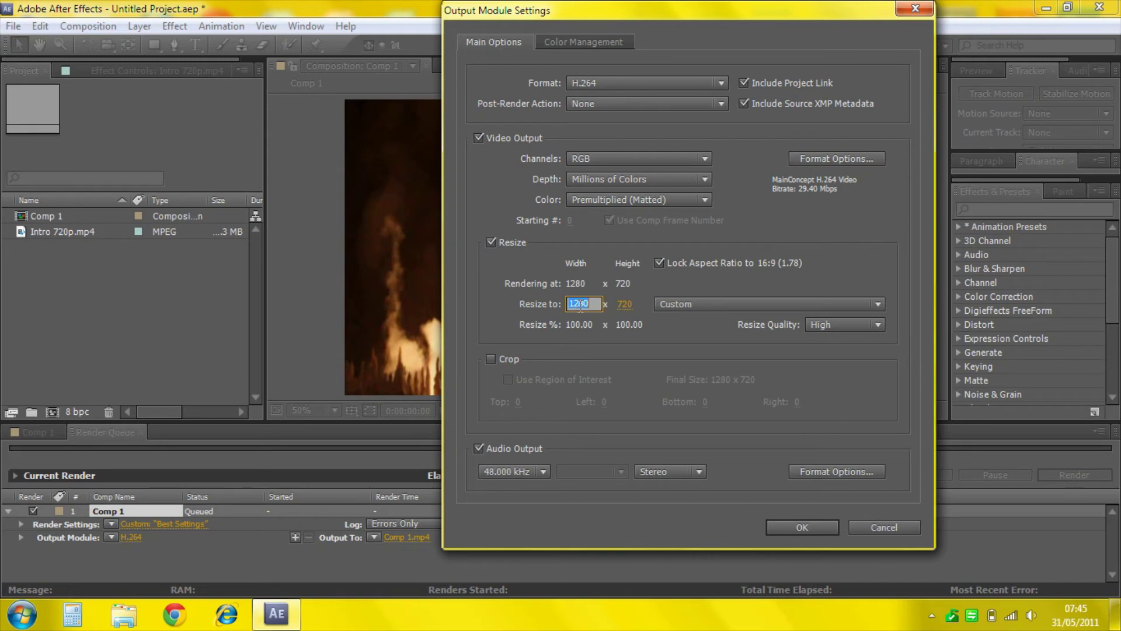
type("1920")
key("Tab")
type("1080")
key("Return")
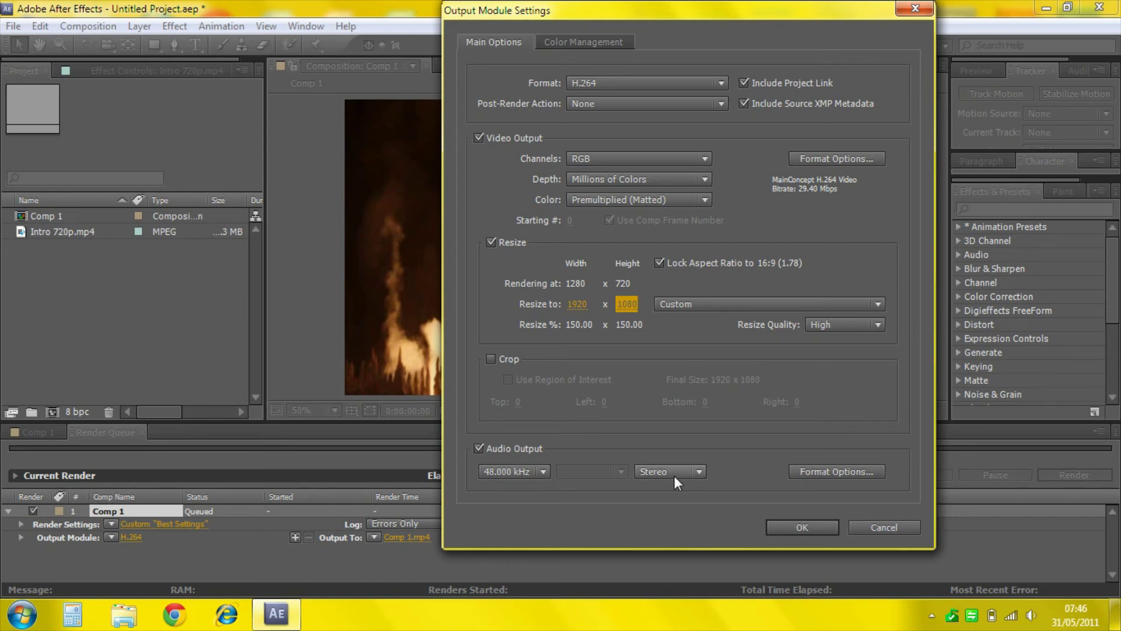
left_click(848, 475)
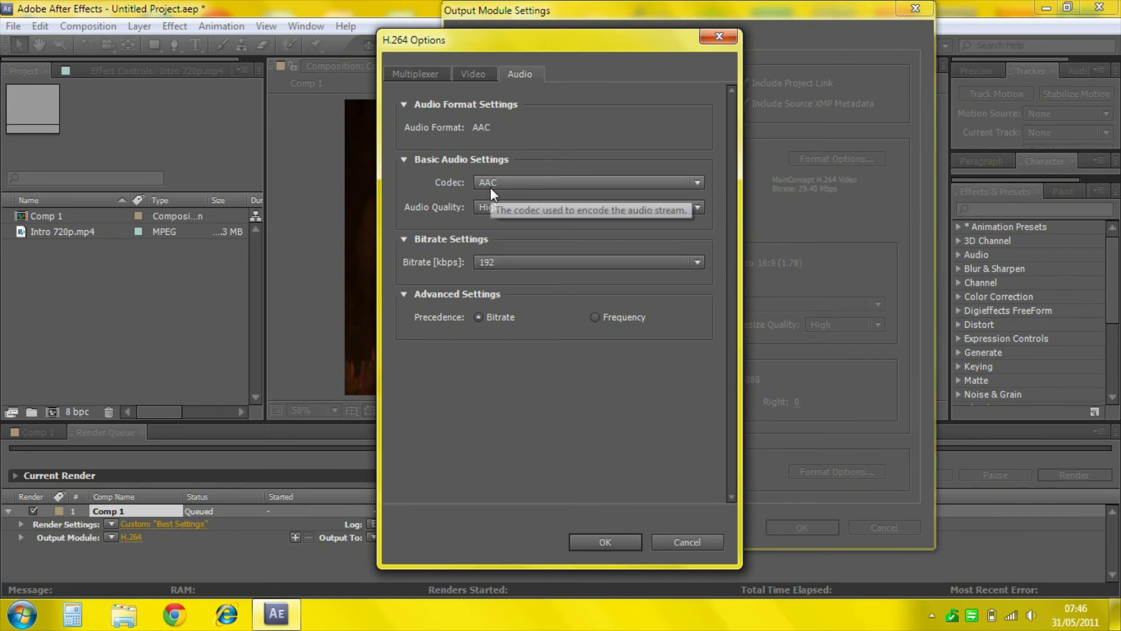
Set audio to AAC, High quality, 256 kbps and accept the H.264 and output module settings
left_click(531, 182)
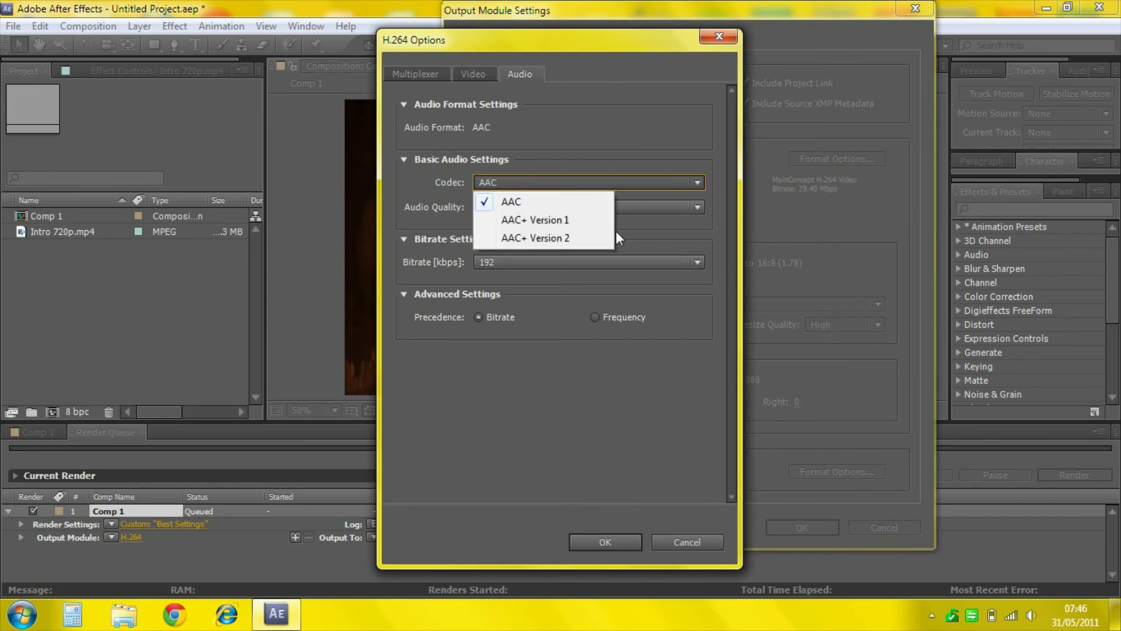
left_click(601, 197)
left_click(558, 209)
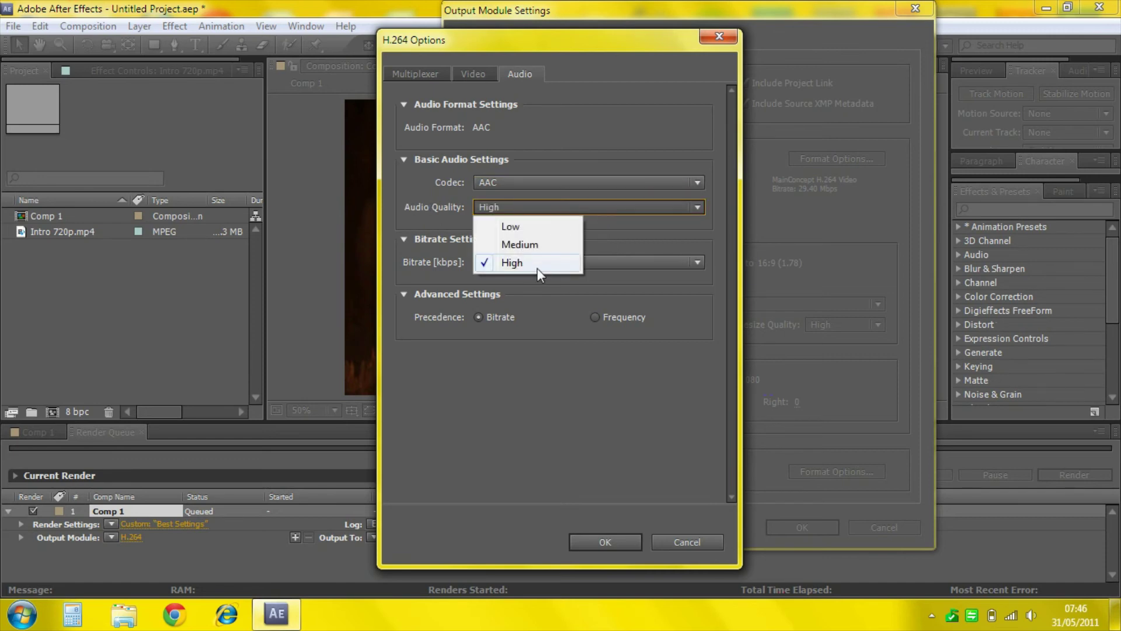
left_click(538, 268)
left_click(503, 263)
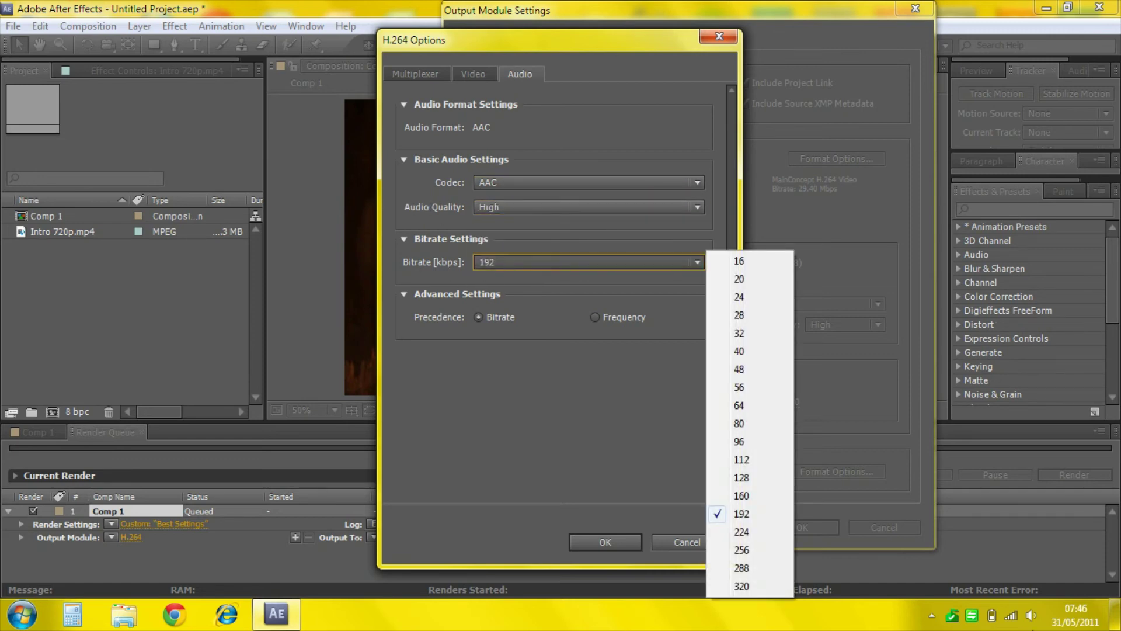
left_click(753, 550)
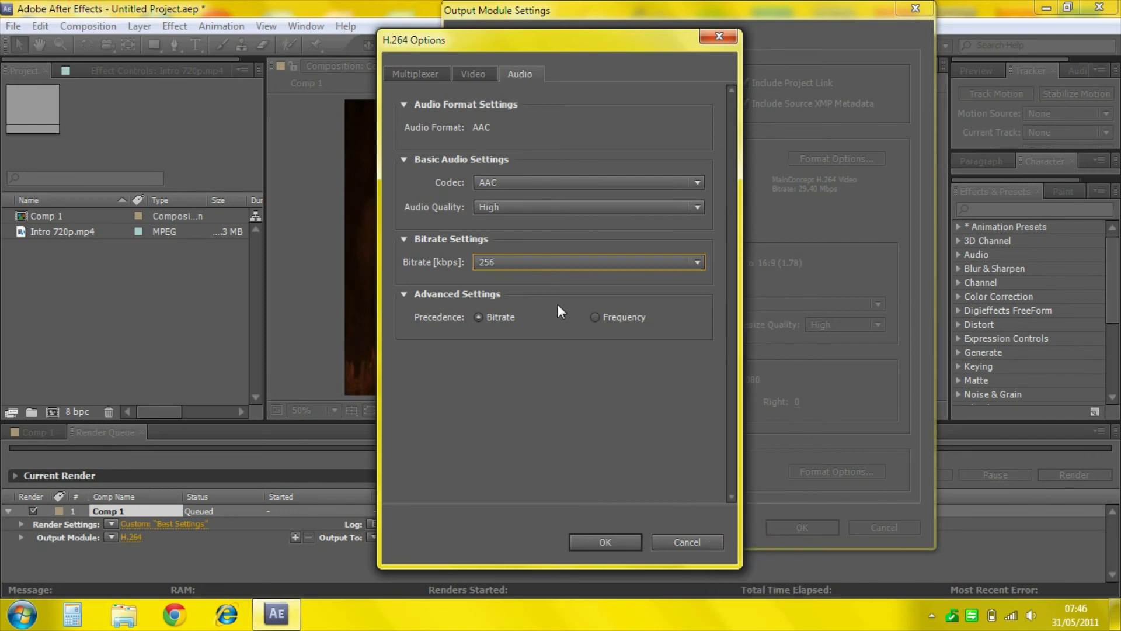
left_click(540, 260)
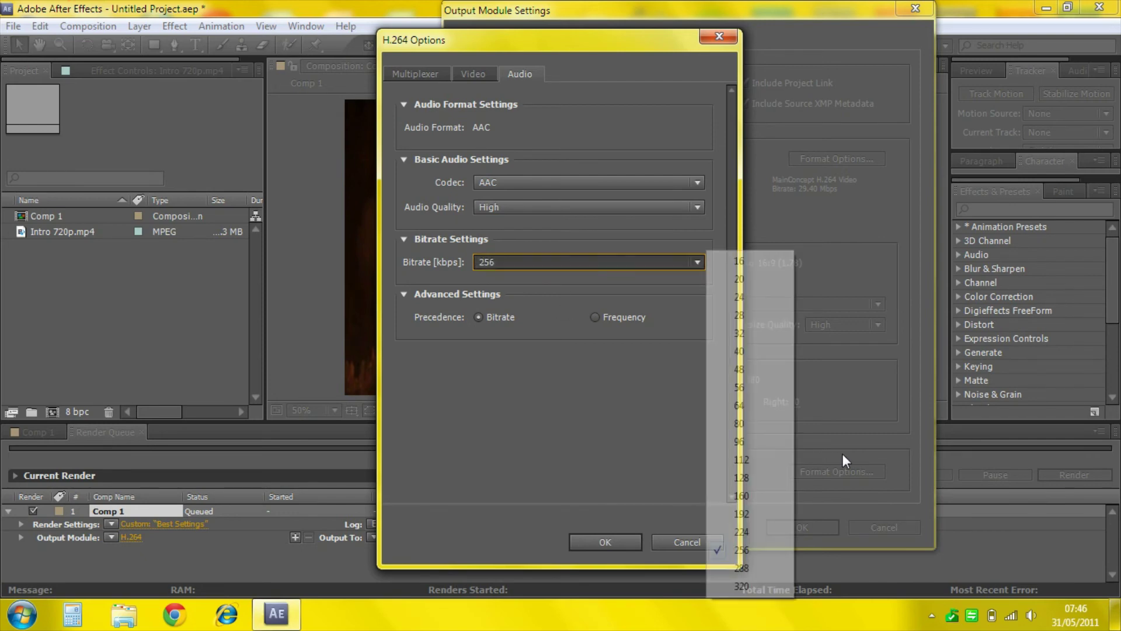
left_click(768, 552)
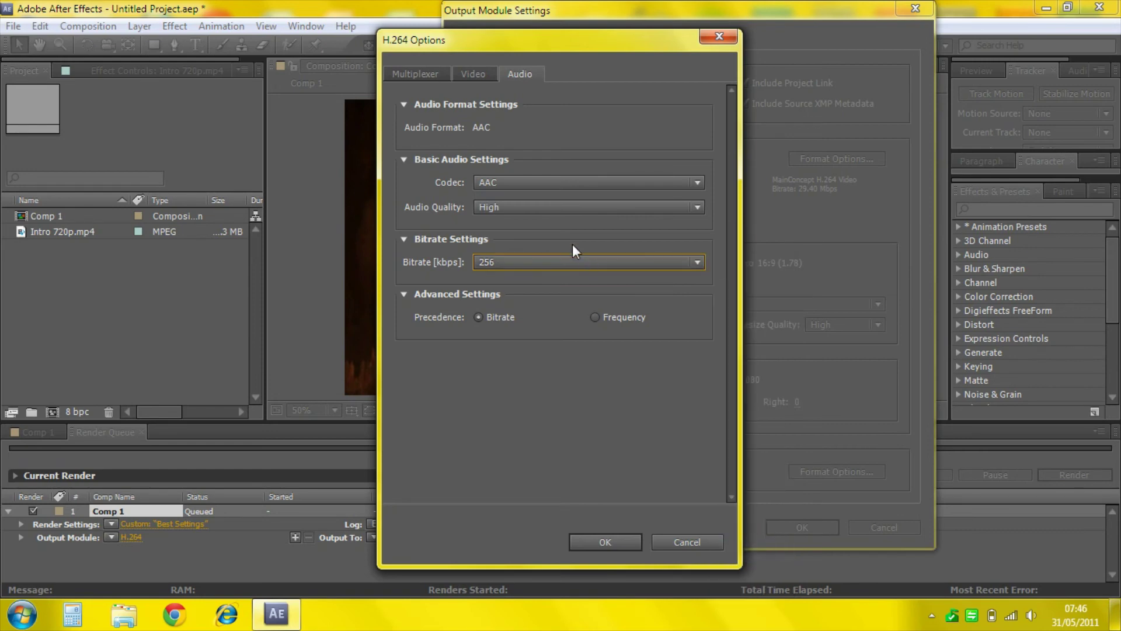
left_click(598, 260)
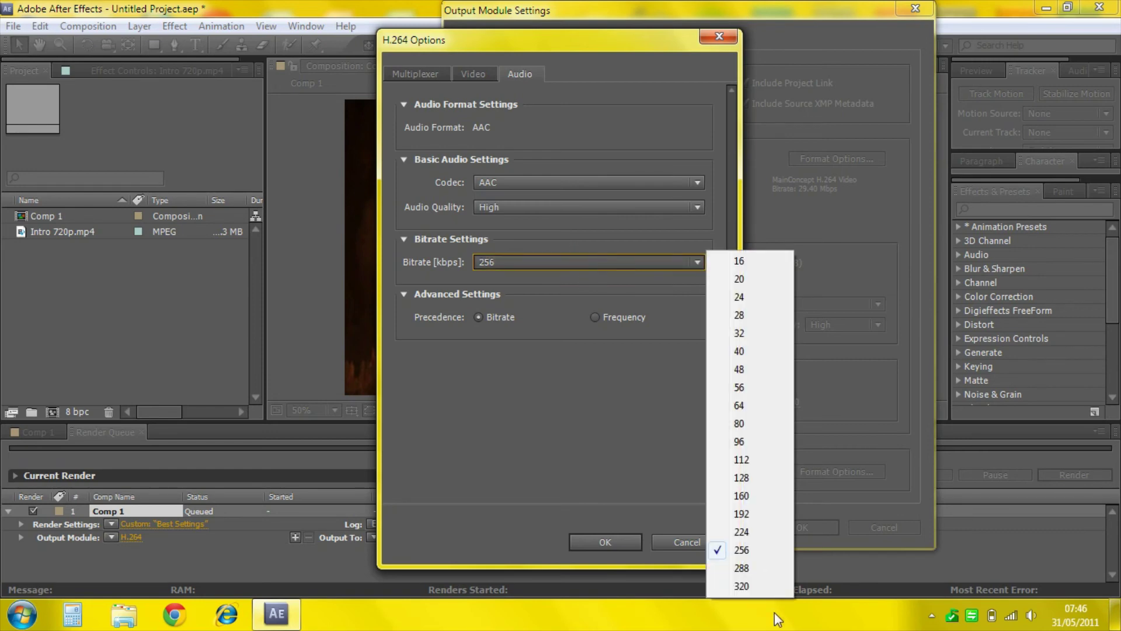
left_click(759, 552)
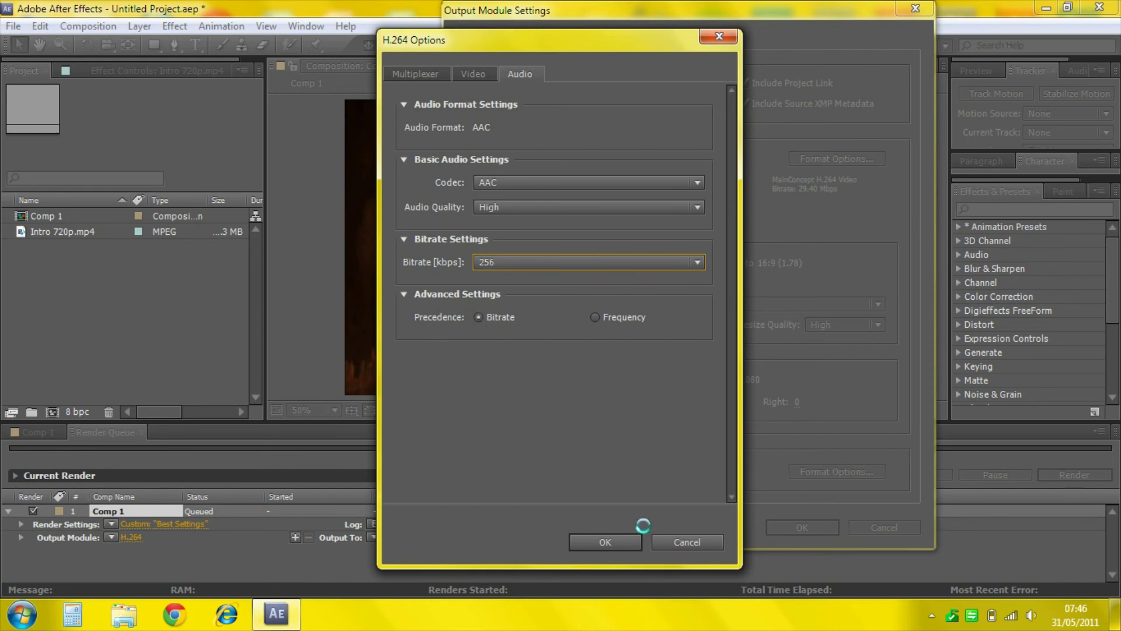
left_click(611, 540)
left_click(814, 525)
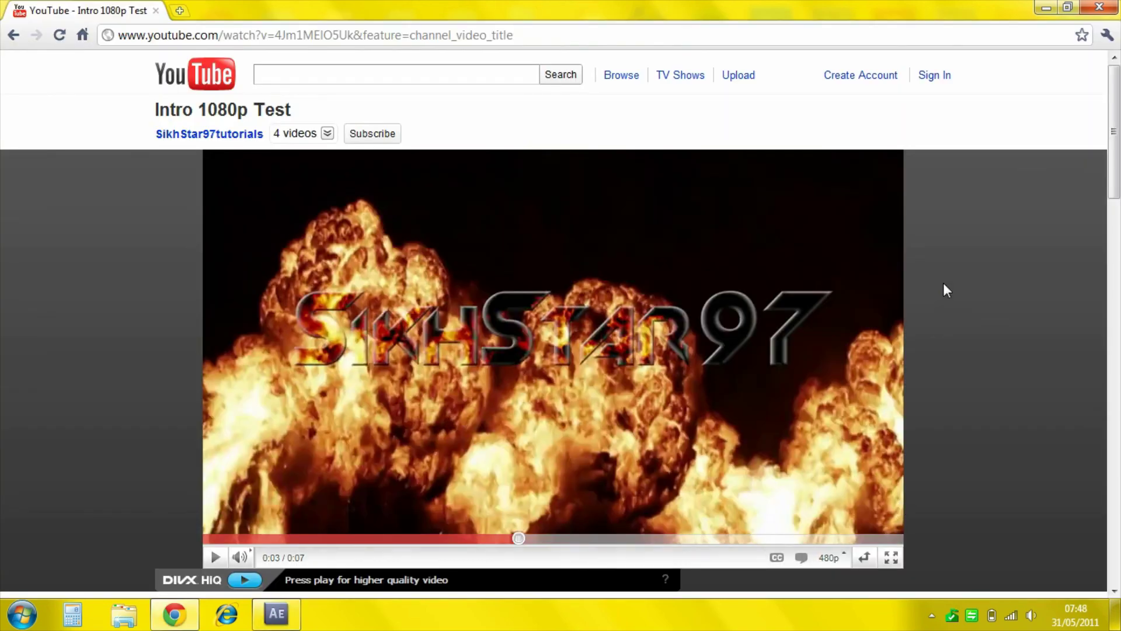
Show the quality options for 'Intro 1080p Test' to confirm 1080p is available
left_click(831, 558)
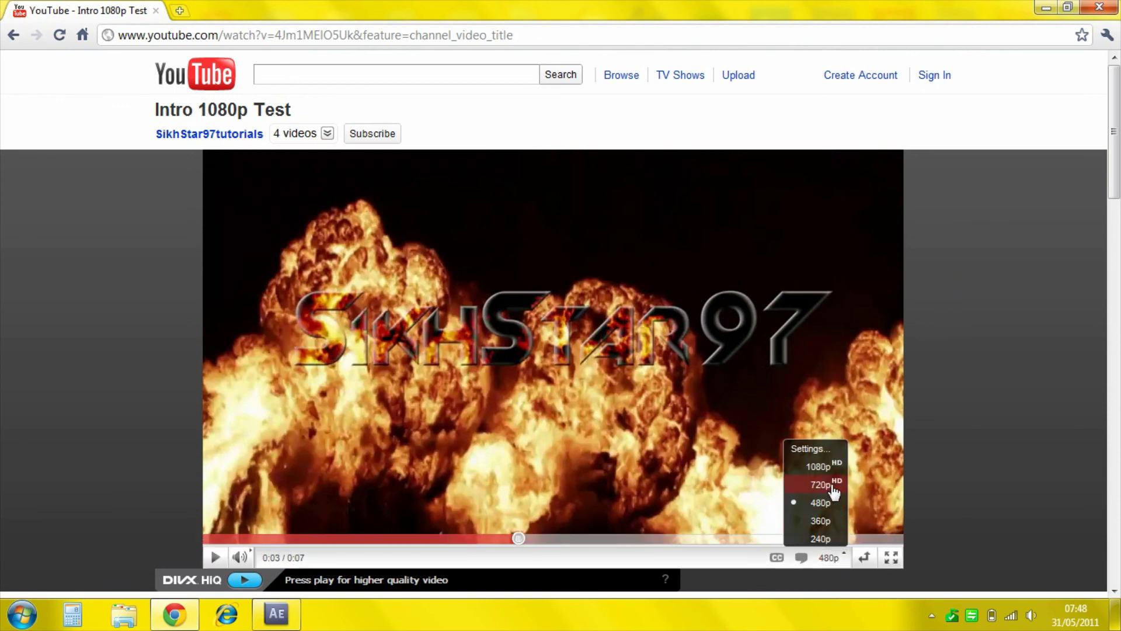